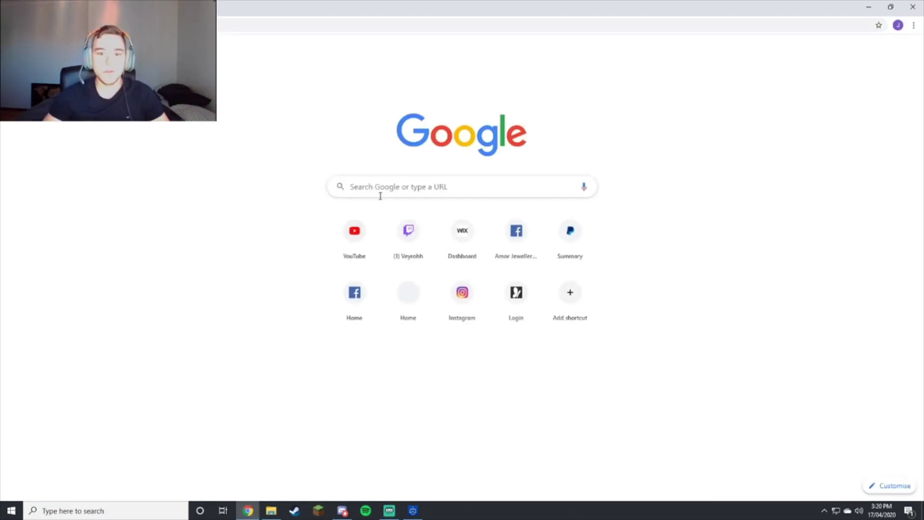
# - Search Google for 'ps4 remote play', open Sony's Remote Play page, and scroll to the Windows PC requirements
pyautogui.click(382, 192)
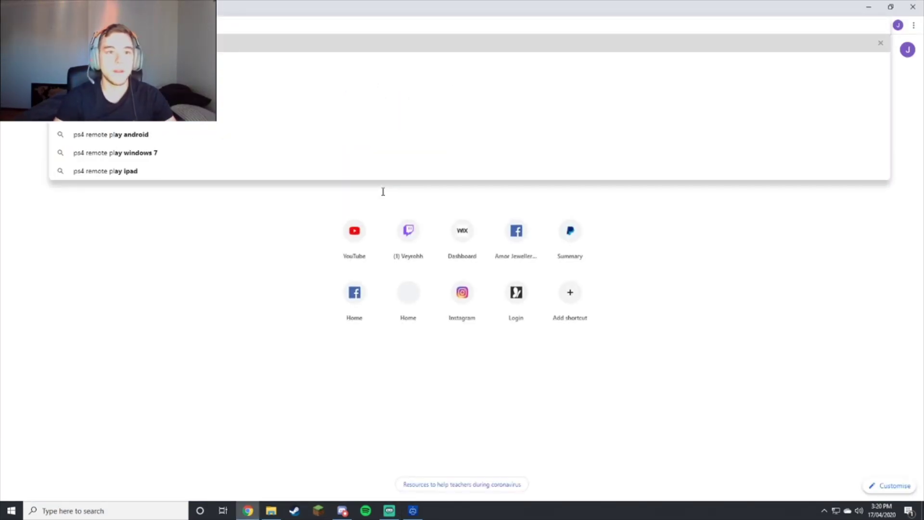
pyautogui.write('ay')
pyautogui.press('Return')
pyautogui.click(237, 142)
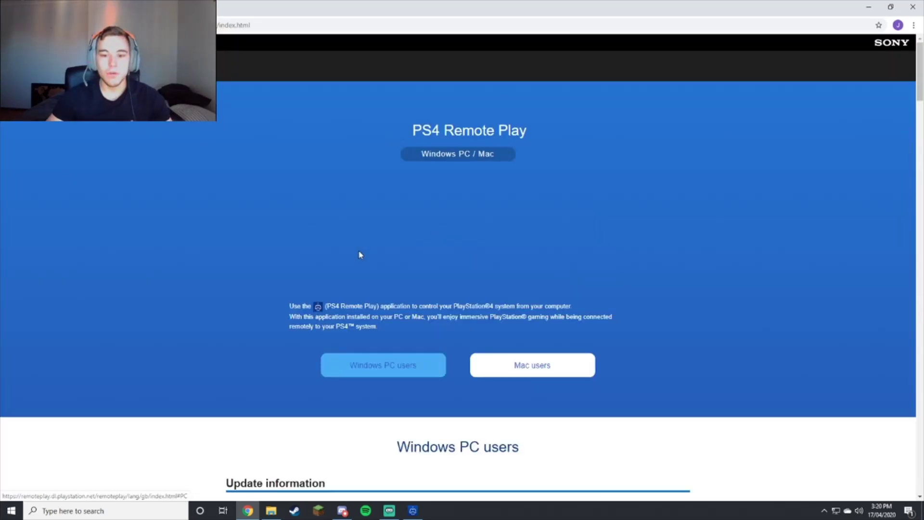
pyautogui.scroll(-10, 564, 351)
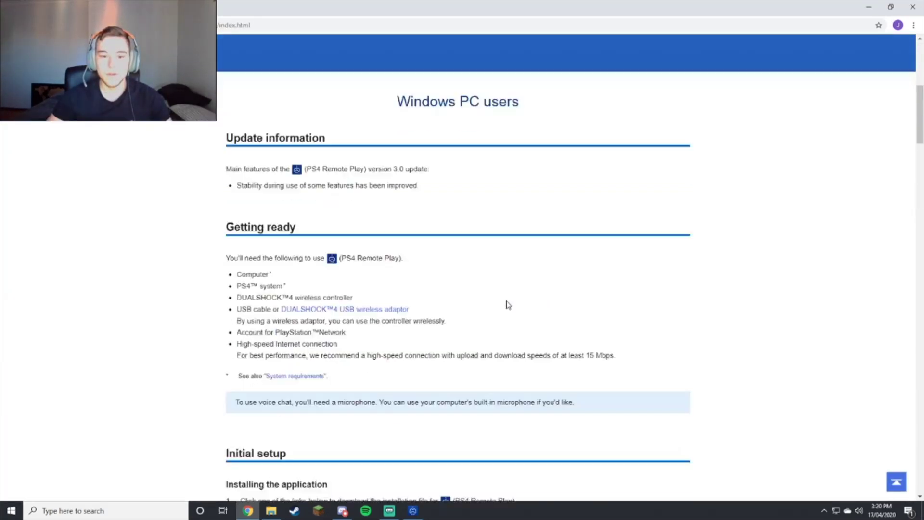
pyautogui.scroll(-20, 373, 243)
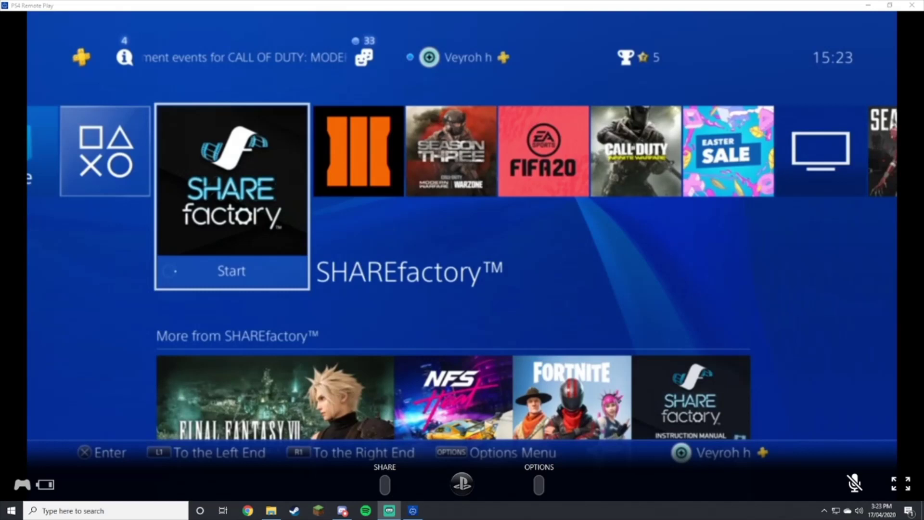
# - Move along the PS4 home row to SHAREfactory and launch it
pyautogui.press('Right')
pyautogui.press('Right')
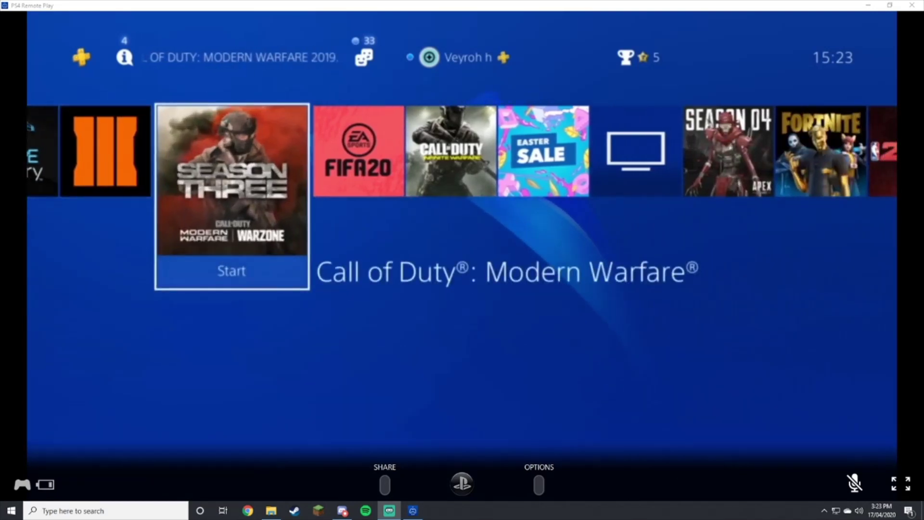
pyautogui.press('Left')
pyautogui.press('Left')
pyautogui.press('Right')
pyautogui.press('Left')
pyautogui.press('Left')
pyautogui.press('Right')
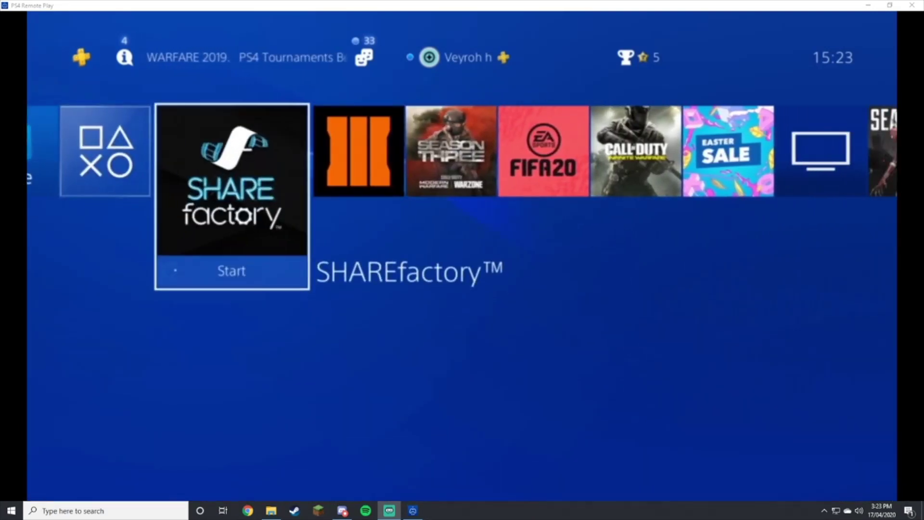
pyautogui.press('Return')
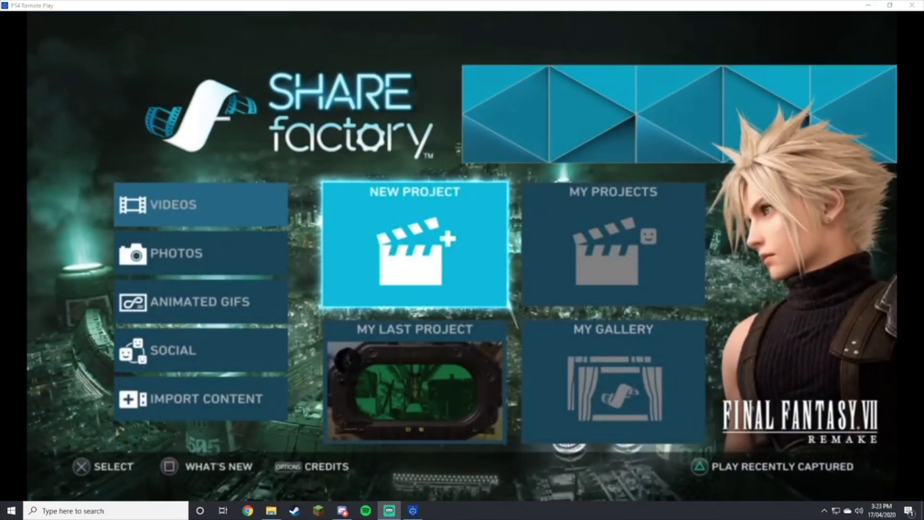
# - Open the last project, dismiss the missing-clips warning, and choose Add Track 2 from the Add menu
pyautogui.press('Down')
pyautogui.press('Return')
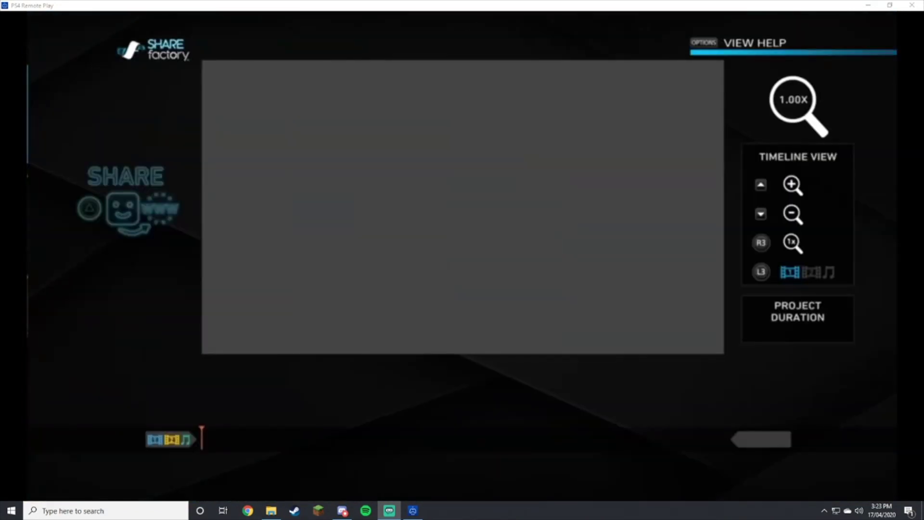
pyautogui.press('Return')
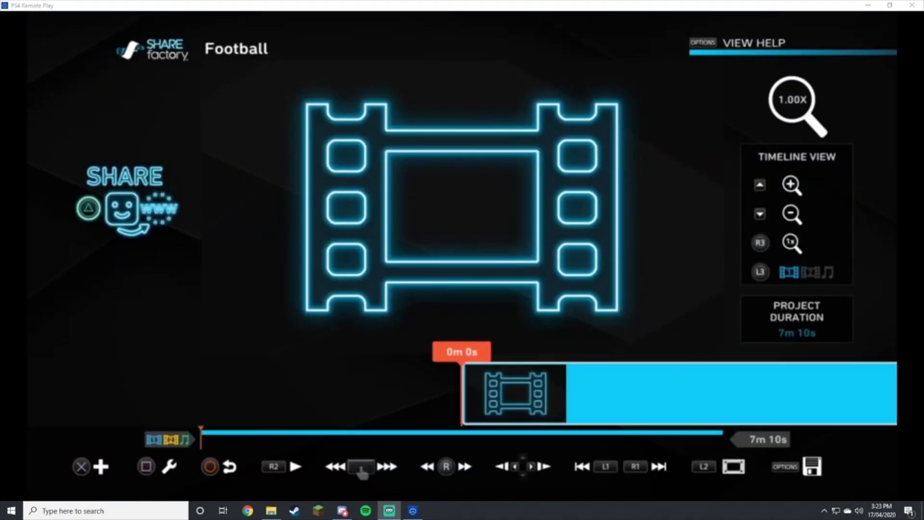
pyautogui.press('Return')
pyautogui.press('Right')
pyautogui.press('Right')
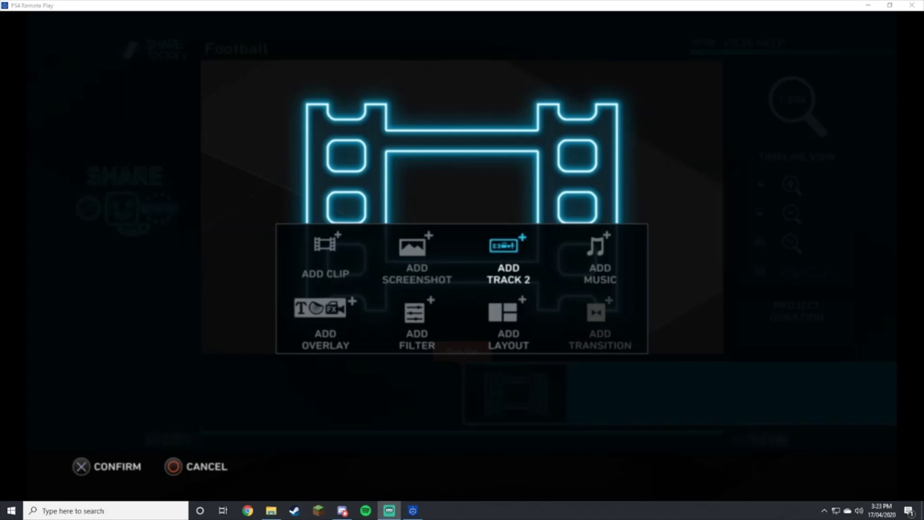
pyautogui.press('Return')
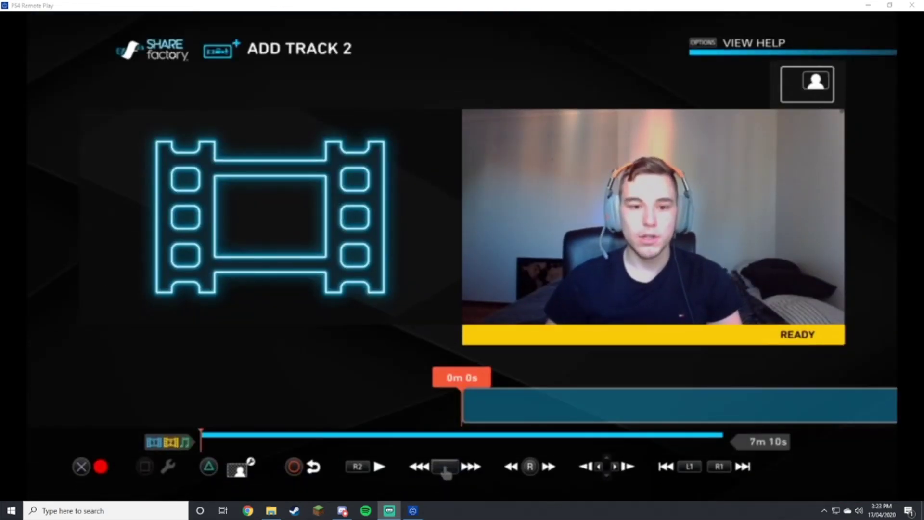
# - Switch to full-size Camera Mode and set the Camera Tuning sharpness to 0.70
pyautogui.press('pageup')
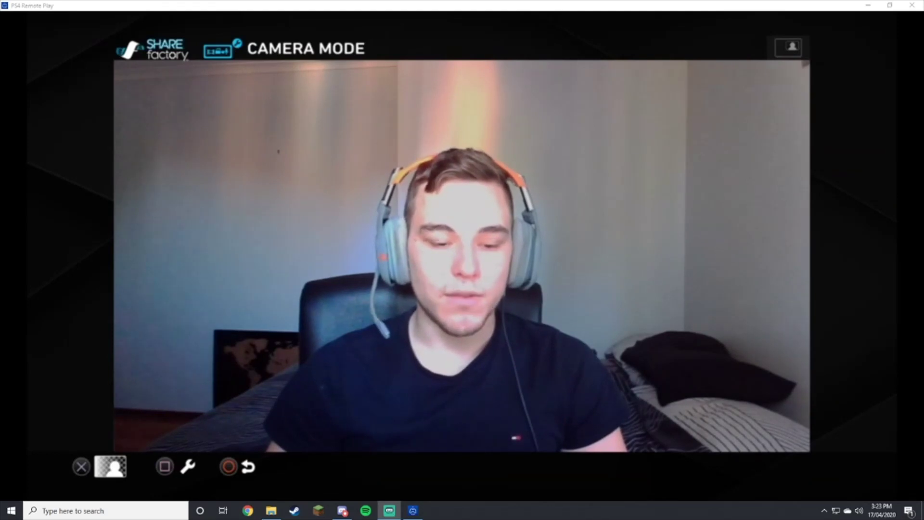
pyautogui.press('pagedown')
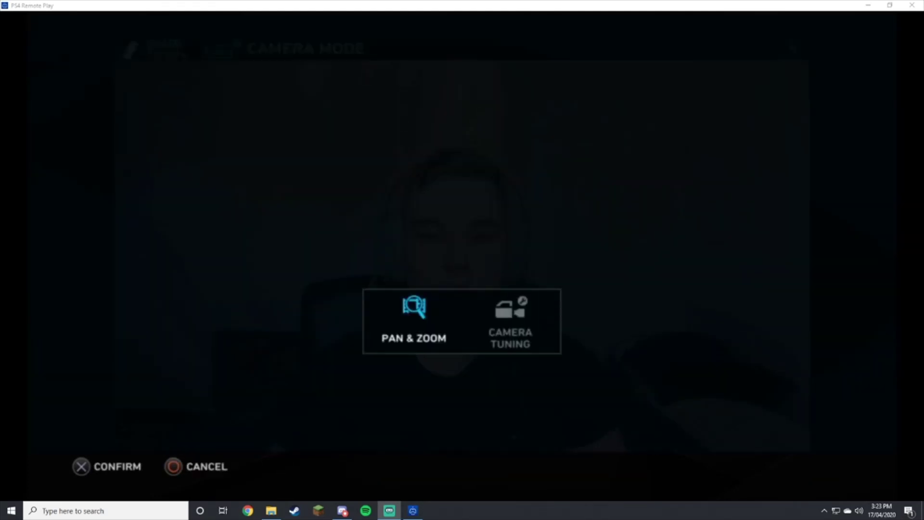
pyautogui.press('Right')
pyautogui.press('Return')
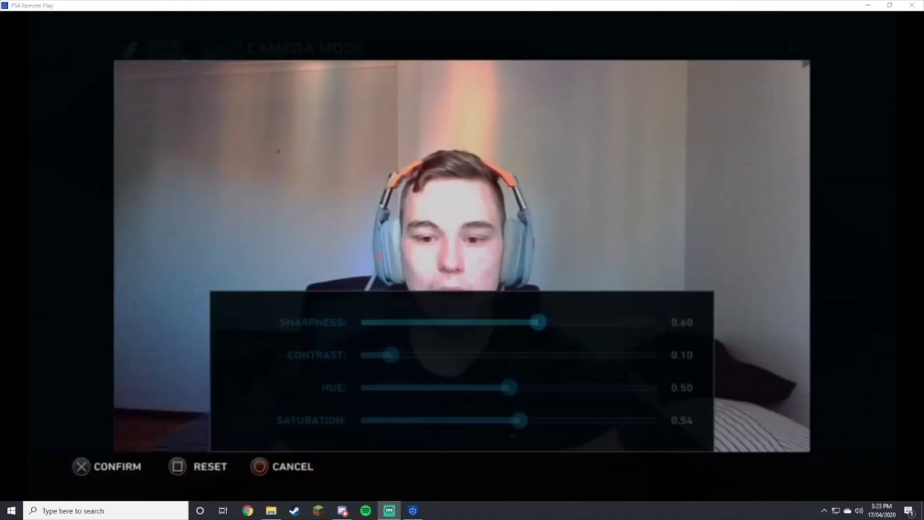
pyautogui.press('Right')
pyautogui.press('Right')
pyautogui.press('Left')
pyautogui.press('Left')
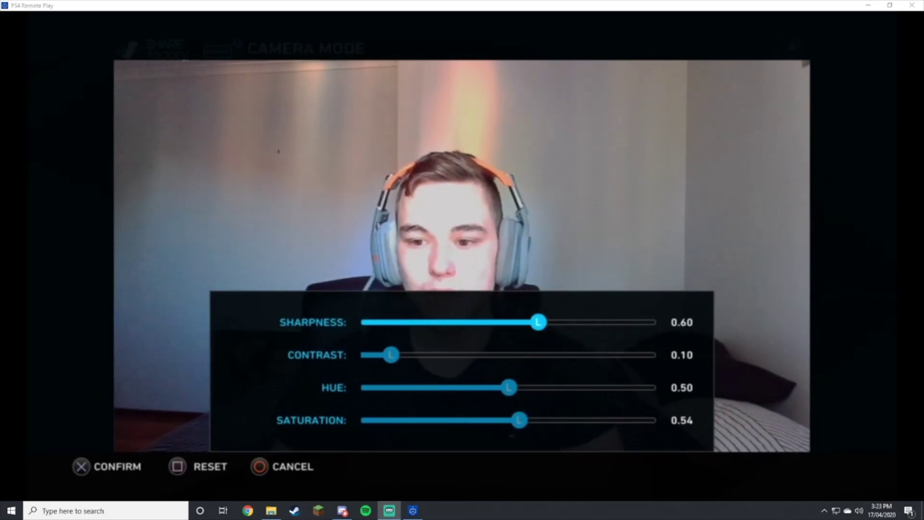
pyautogui.press('Return')
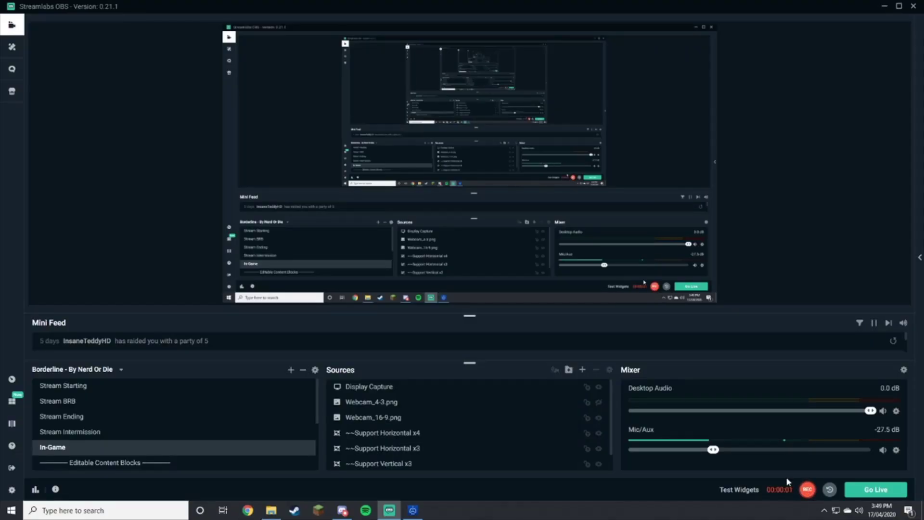
# - Add a Window Capture source to the scene as a new source rather than an existing one
pyautogui.click(583, 371)
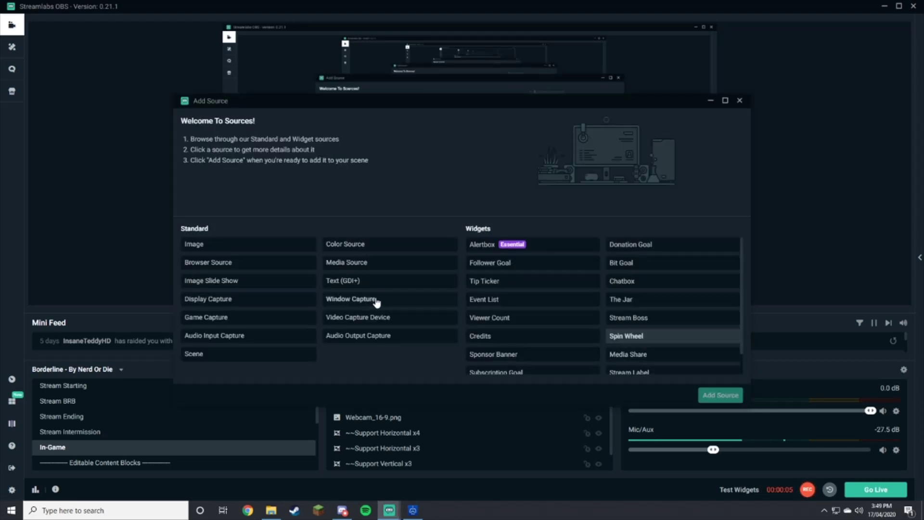
pyautogui.click(362, 300)
pyautogui.click(712, 395)
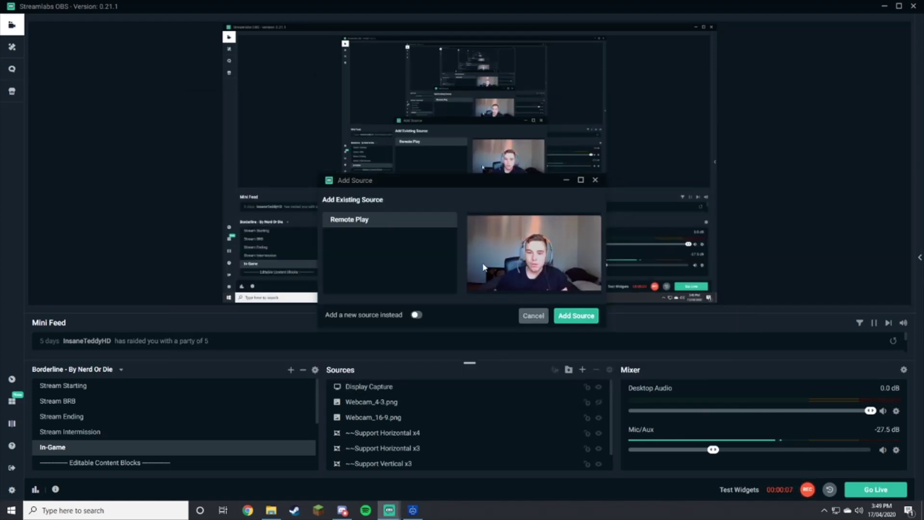
pyautogui.click(416, 314)
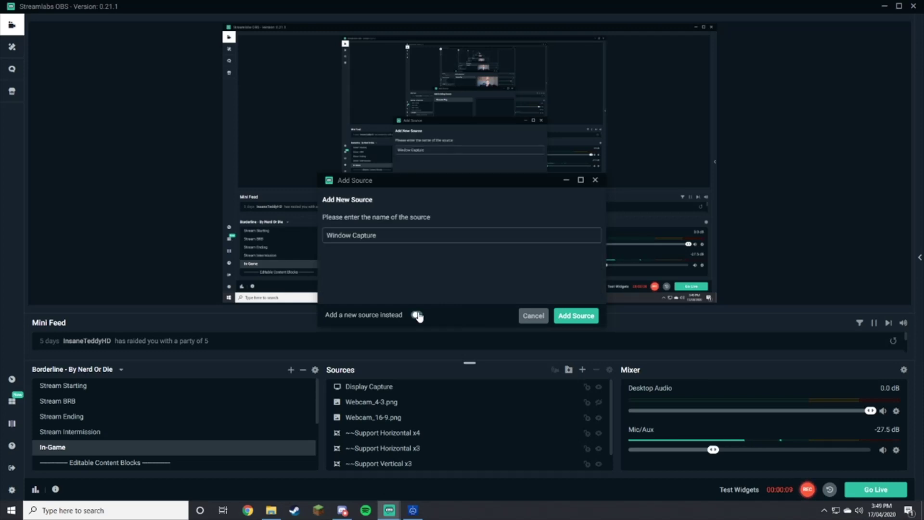
# - Name the source 'Remote Play 2' and set its window to [RemotePlay.exe]: PS4 Remote Play
pyautogui.tripleClick(430, 236)
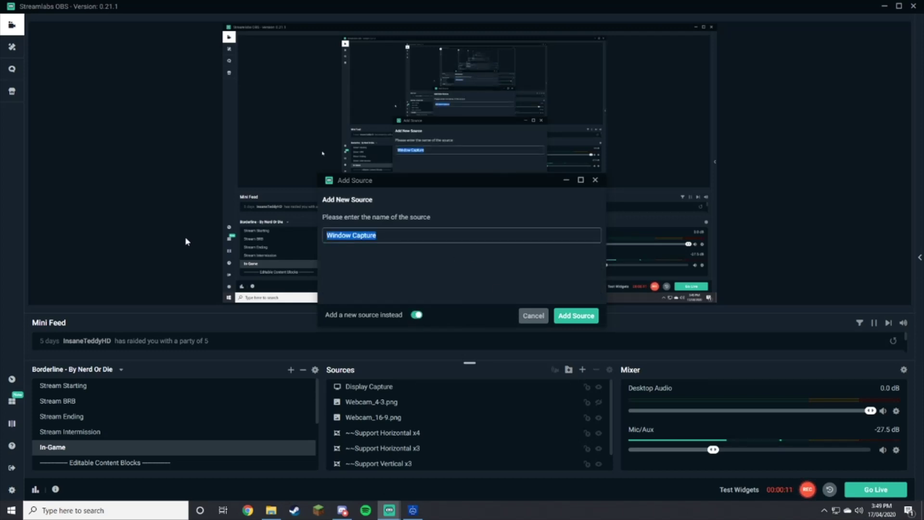
pyautogui.write('Re')
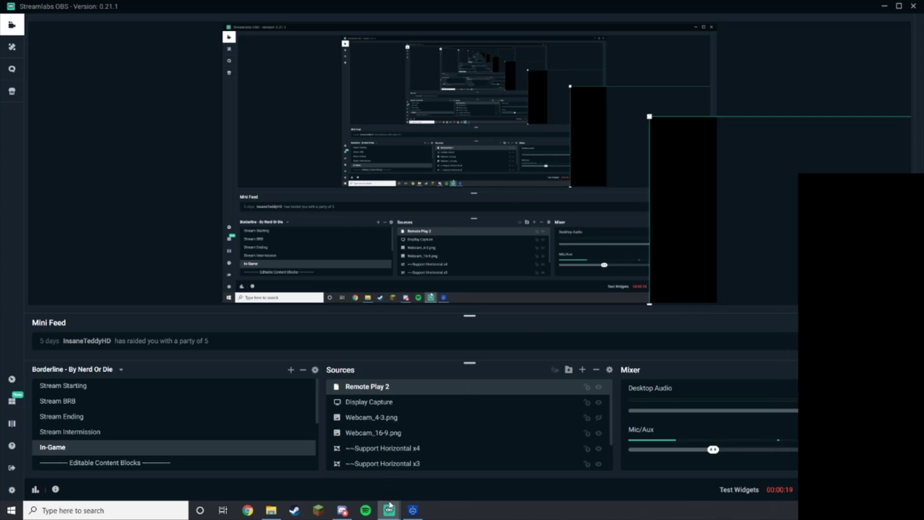
pyautogui.click(408, 459)
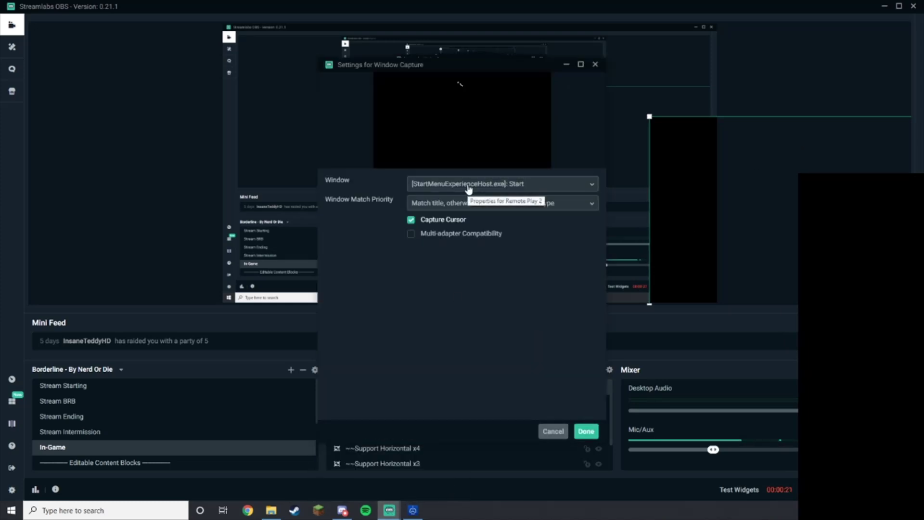
pyautogui.click(470, 187)
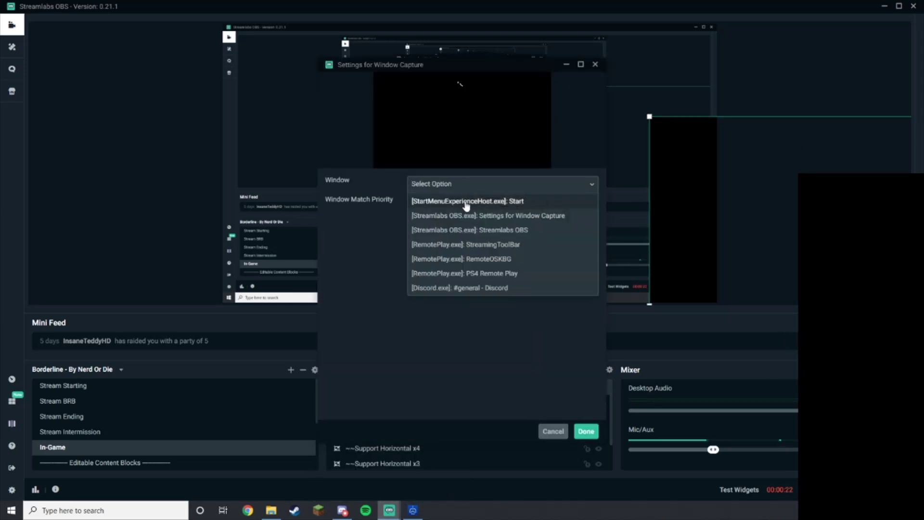
pyautogui.click(469, 272)
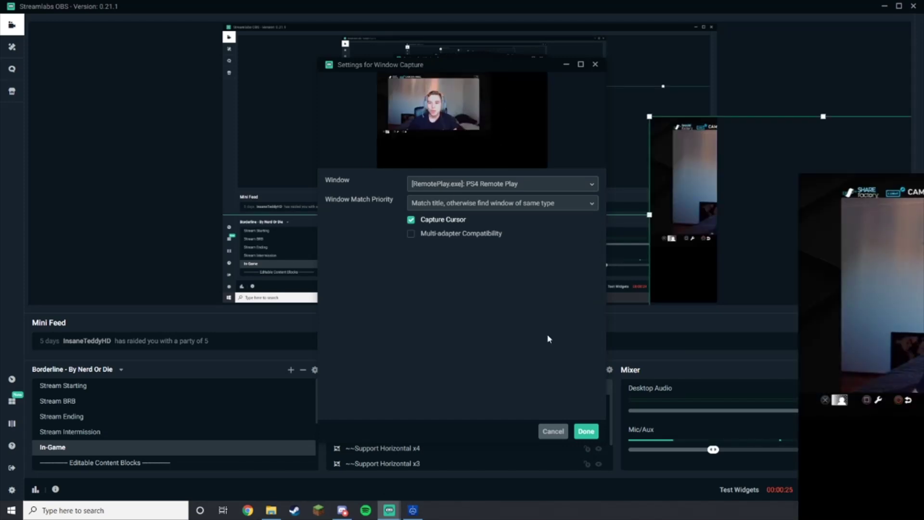
# - Move the Remote Play 2 source to the top-left corner and shrink it to a small webcam box
pyautogui.click(586, 431)
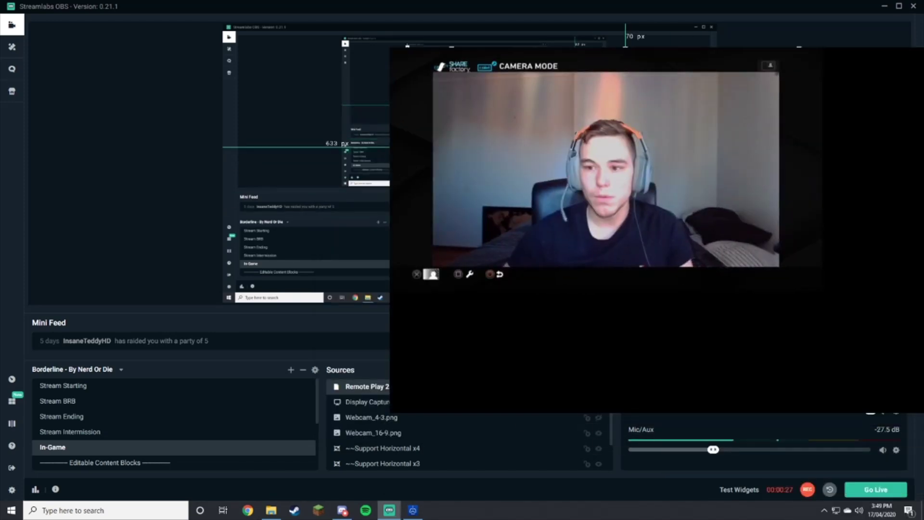
pyautogui.moveTo(626, 53); pyautogui.dragTo(236, 6)
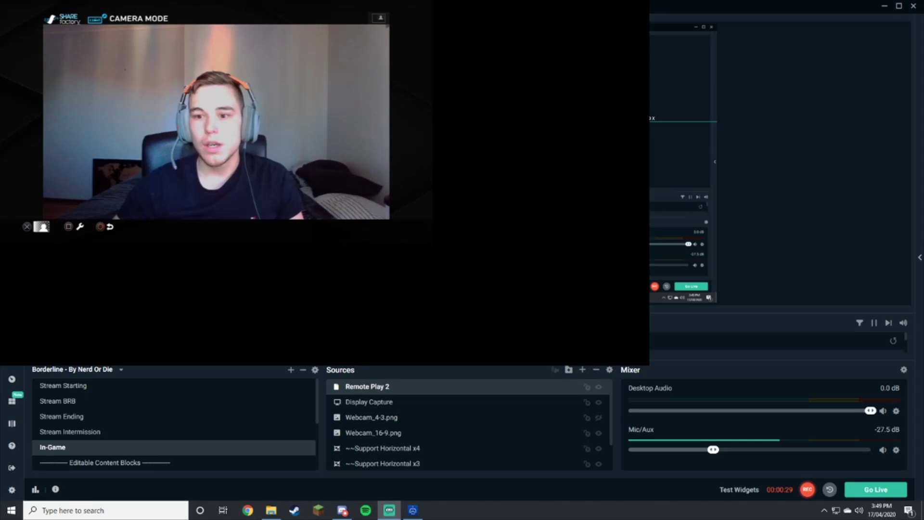
pyautogui.moveTo(649, 365); pyautogui.dragTo(289, 87)
pyautogui.click(380, 266)
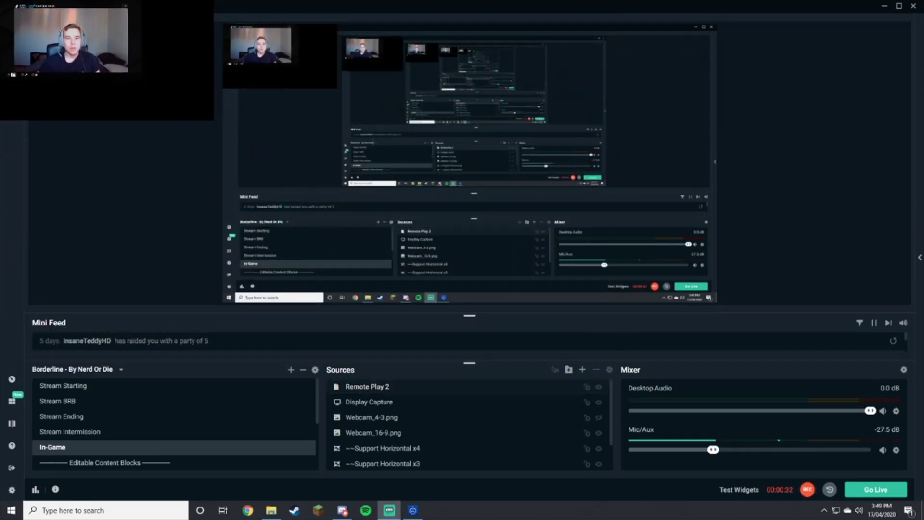
pyautogui.click(299, 60)
# - Add a Crop/Pad filter to the Remote Play 2 source through its Filters window
pyautogui.rightClick(385, 391)
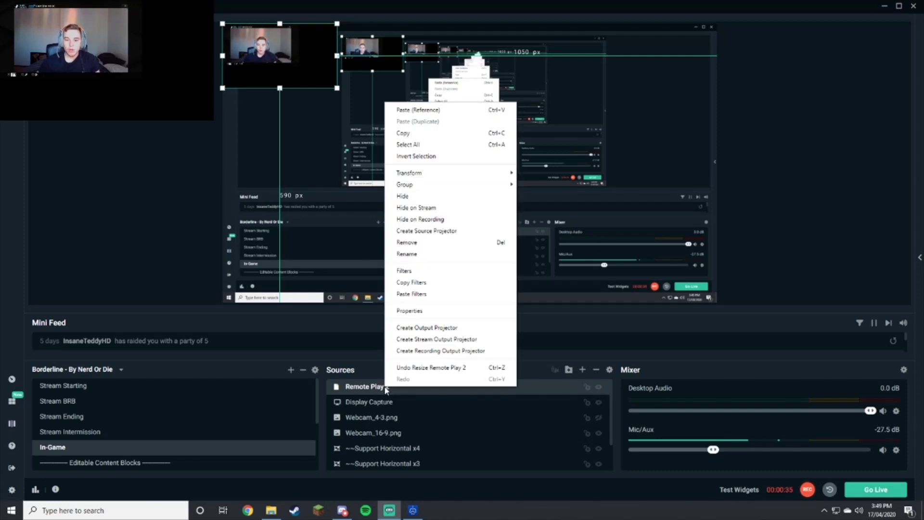
pyautogui.click(429, 275)
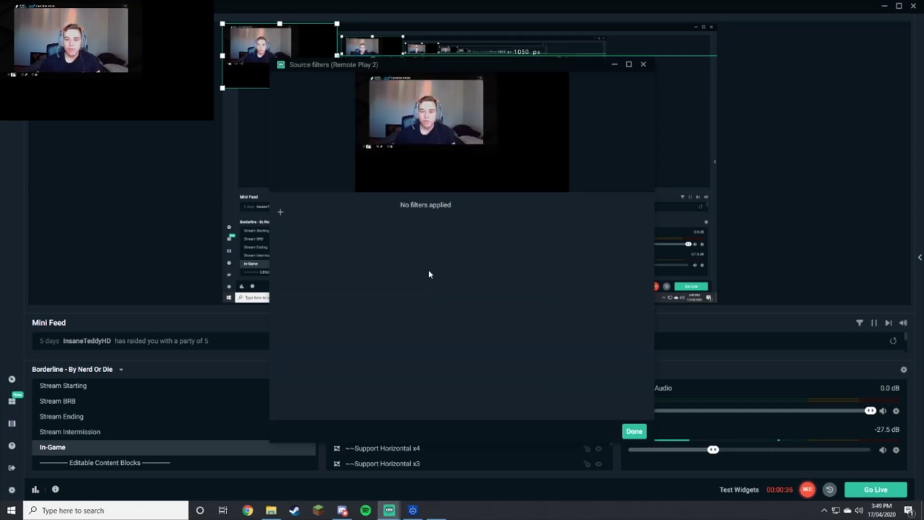
pyautogui.click(280, 212)
pyautogui.click(428, 196)
pyautogui.click(358, 242)
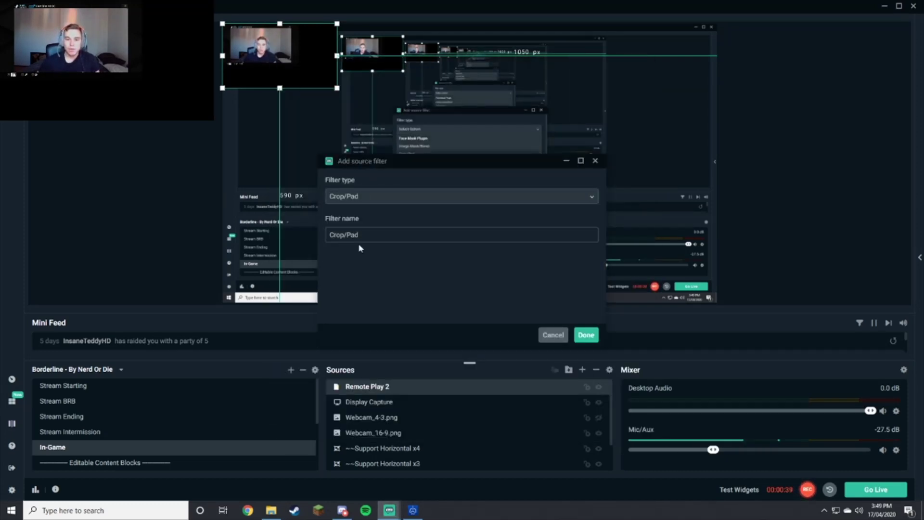
pyautogui.click(582, 333)
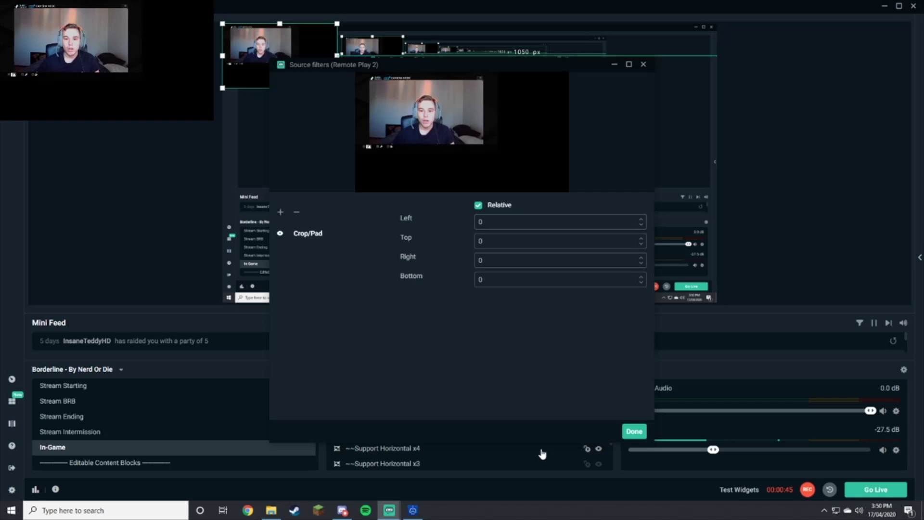
# - Enter crop values Left 63, Top 36, Right 383 and Bottom 216 in the Crop/Pad filter
pyautogui.write('50')
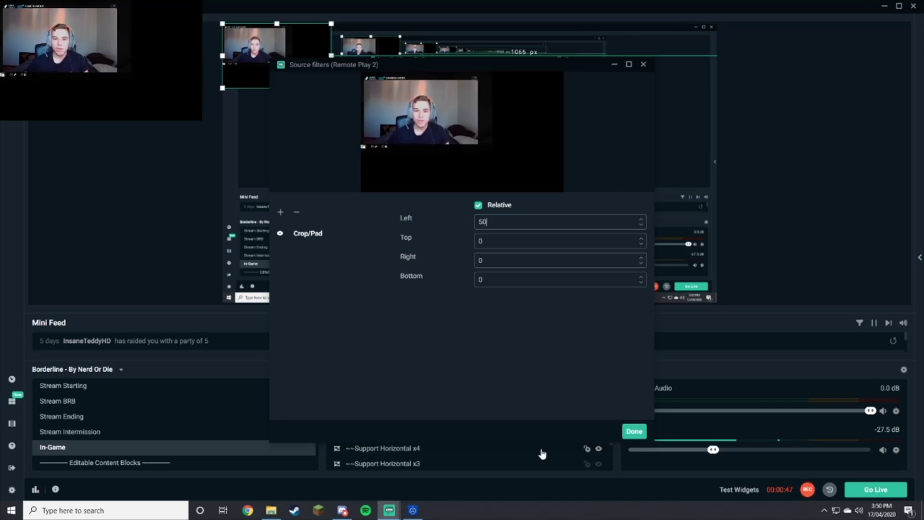
pyautogui.press('BackSpace')
pyautogui.press('BackSpace')
pyautogui.write('0')
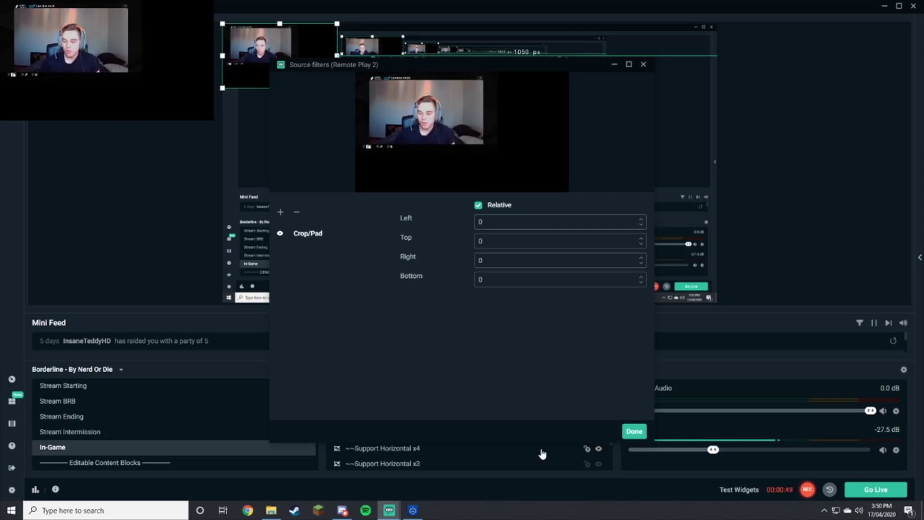
pyautogui.press('BackSpace')
pyautogui.write('63')
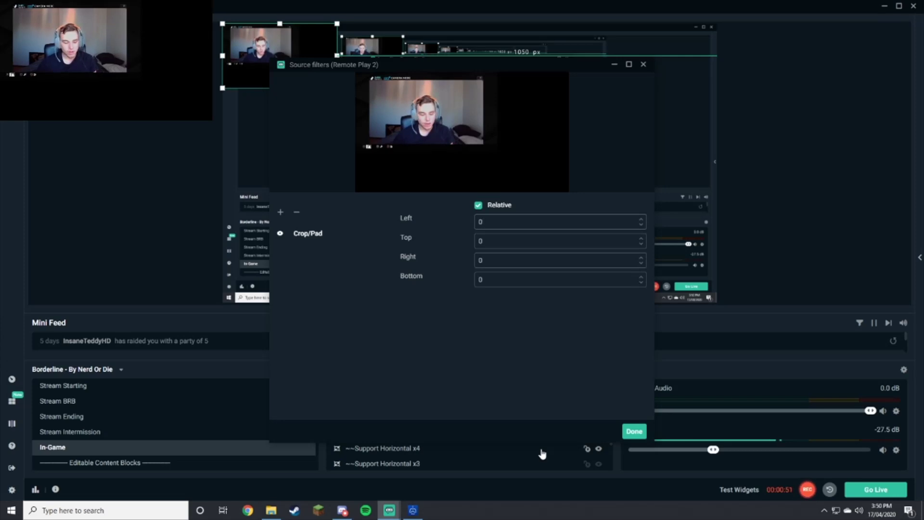
pyautogui.press('Tab')
pyautogui.write('36')
pyautogui.press('Tab')
pyautogui.write('383')
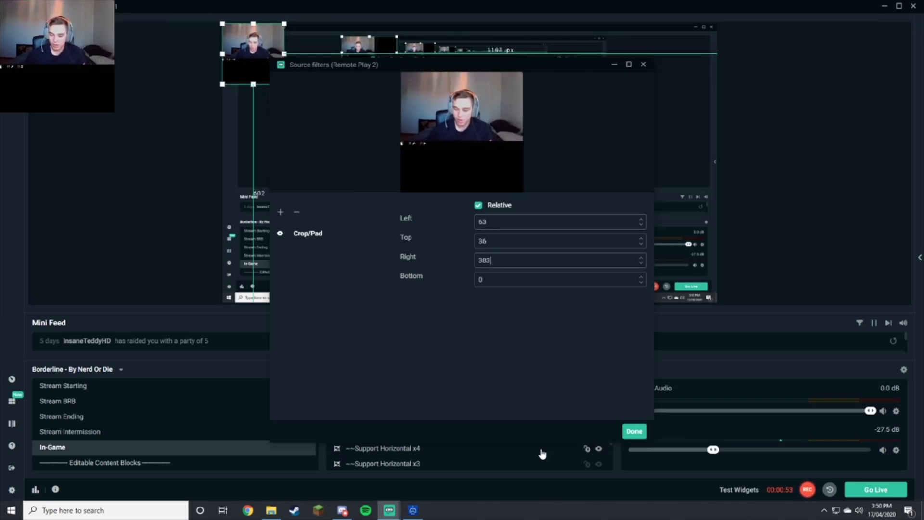
pyautogui.press('Tab')
pyautogui.write('216')
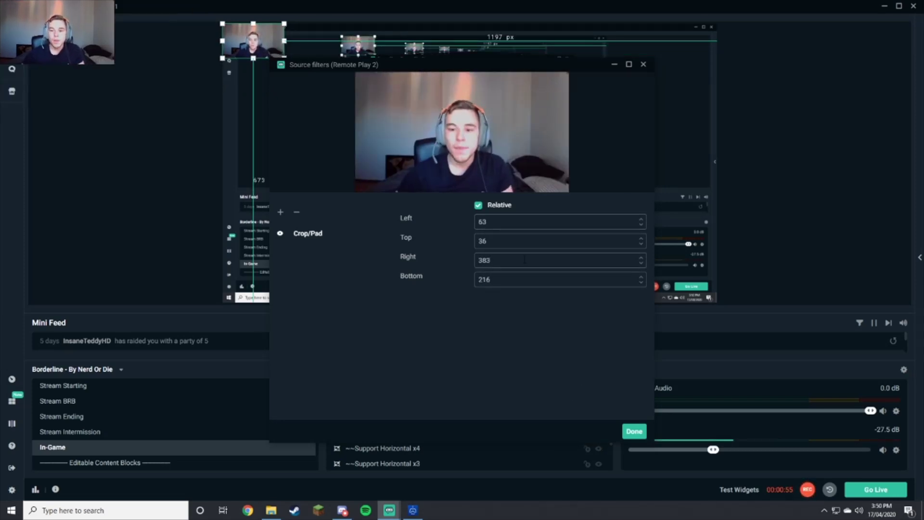
pyautogui.press('BackSpace')
pyautogui.press('BackSpace')
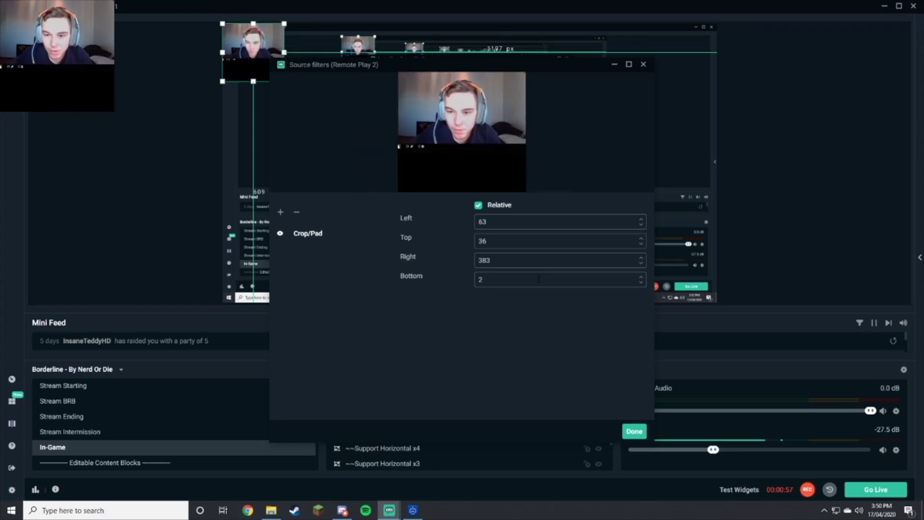
pyautogui.write('00')
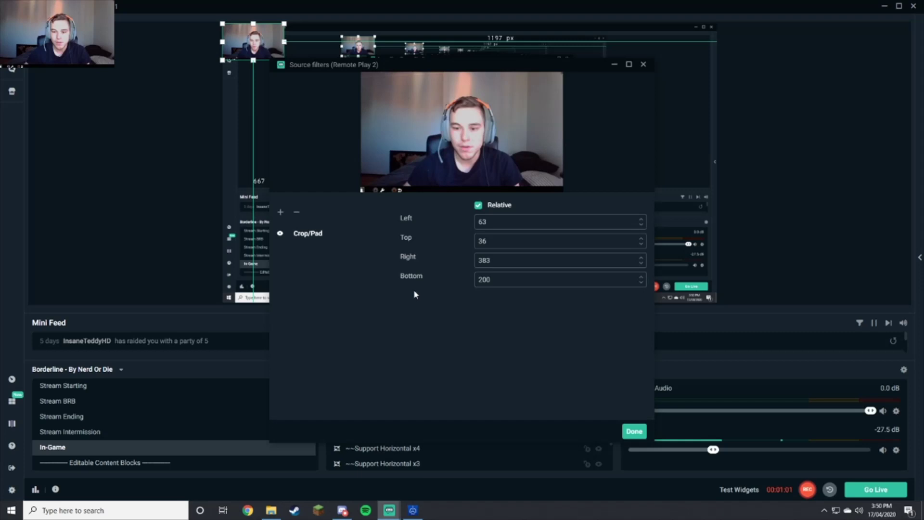
pyautogui.press('BackSpace')
pyautogui.press('BackSpace')
pyautogui.write('16')
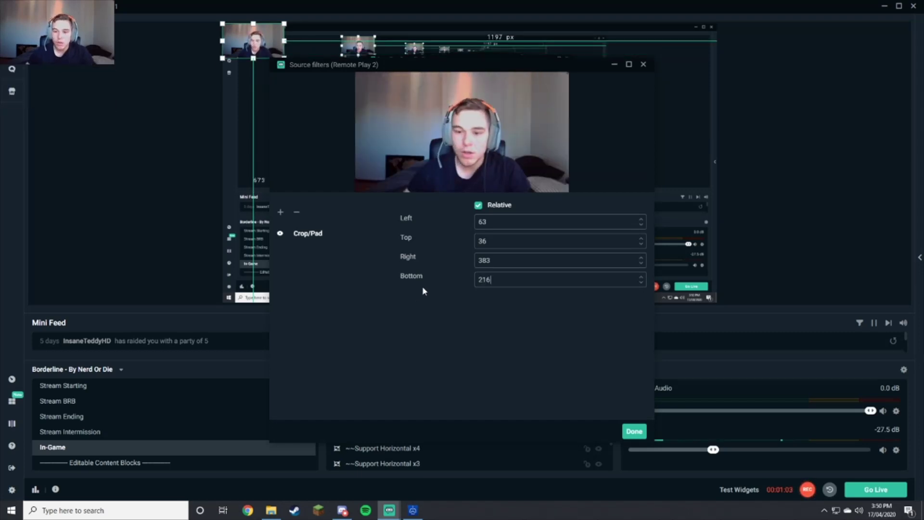
# - Close the filters window and drag the cropped camera box larger in the top-left corner
pyautogui.click(632, 430)
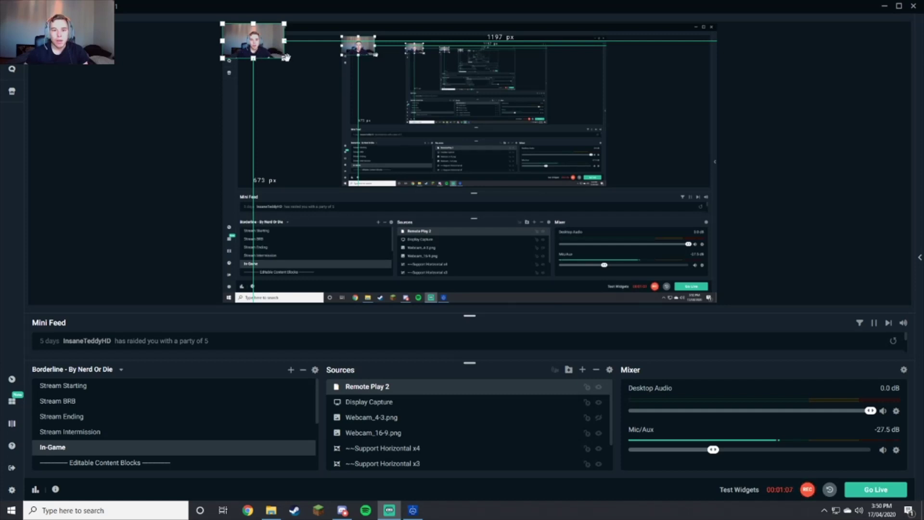
pyautogui.moveTo(286, 57); pyautogui.dragTo(338, 88)
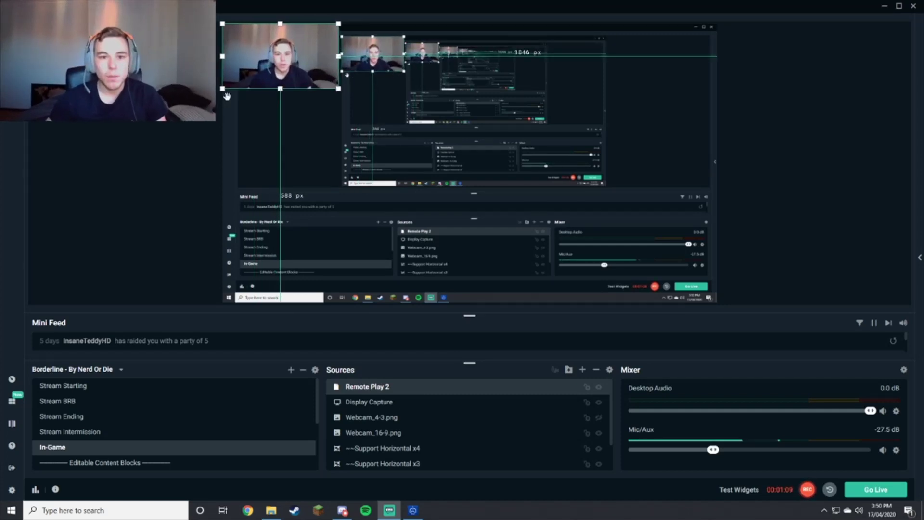
pyautogui.click(227, 96)
pyautogui.scroll(-1, 124, 410)
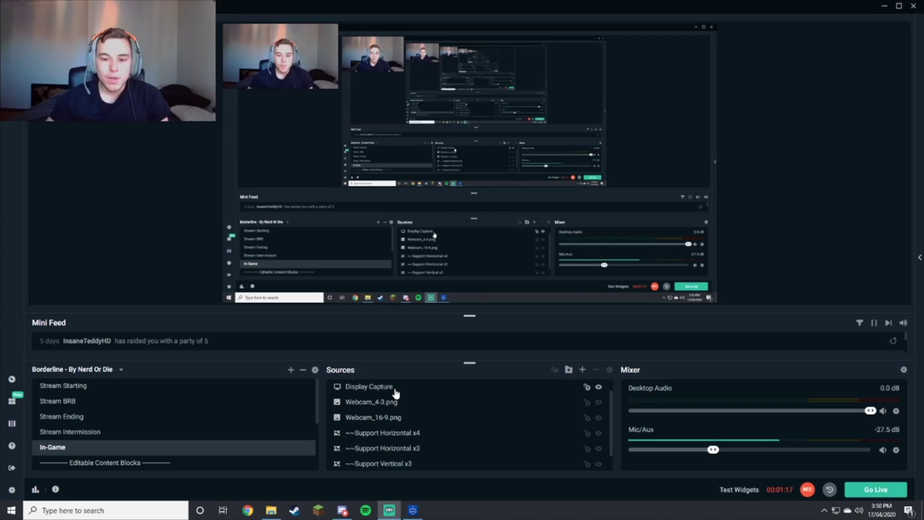
# - Drag Remote Play 2 beneath Display Capture in the Sources list
pyautogui.click(394, 387)
pyautogui.click(392, 389)
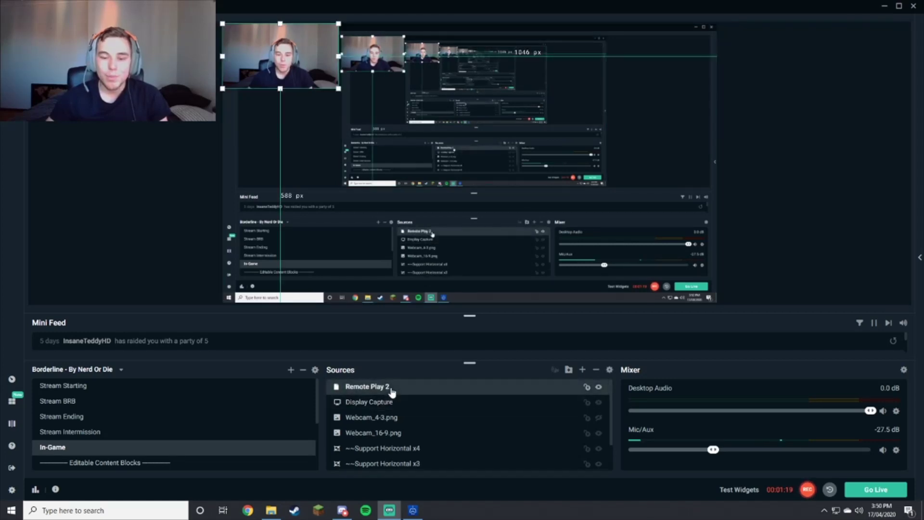
pyautogui.click(394, 403)
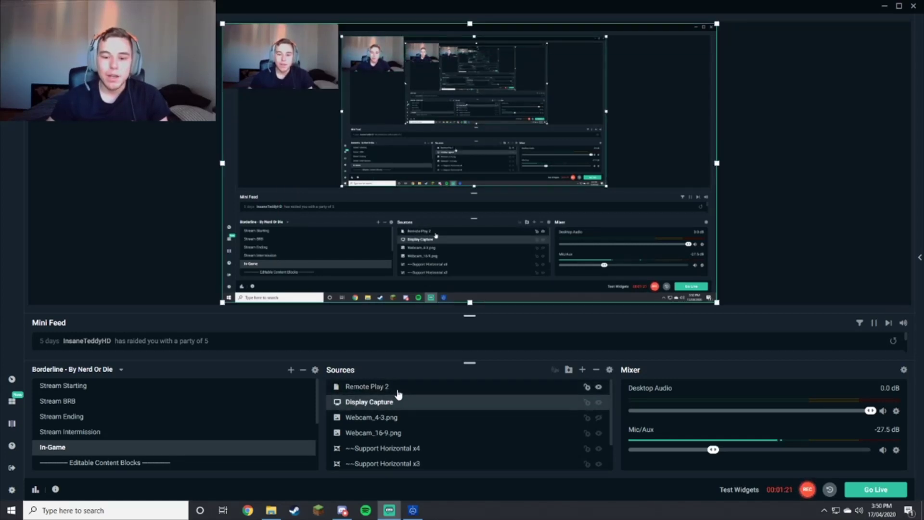
pyautogui.click(398, 389)
pyautogui.moveTo(398, 390); pyautogui.dragTo(398, 414)
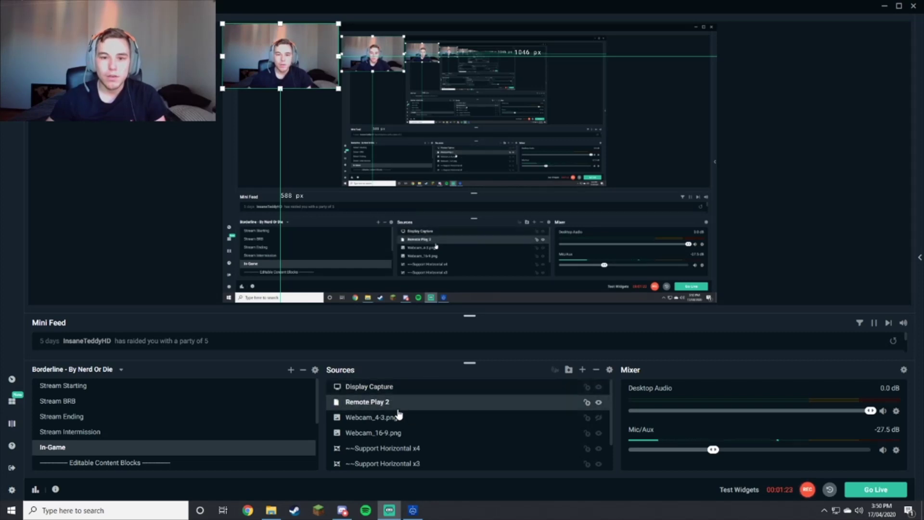
# - Move Remote Play 2 back to the top, above Display Capture
pyautogui.click(394, 389)
pyautogui.click(395, 403)
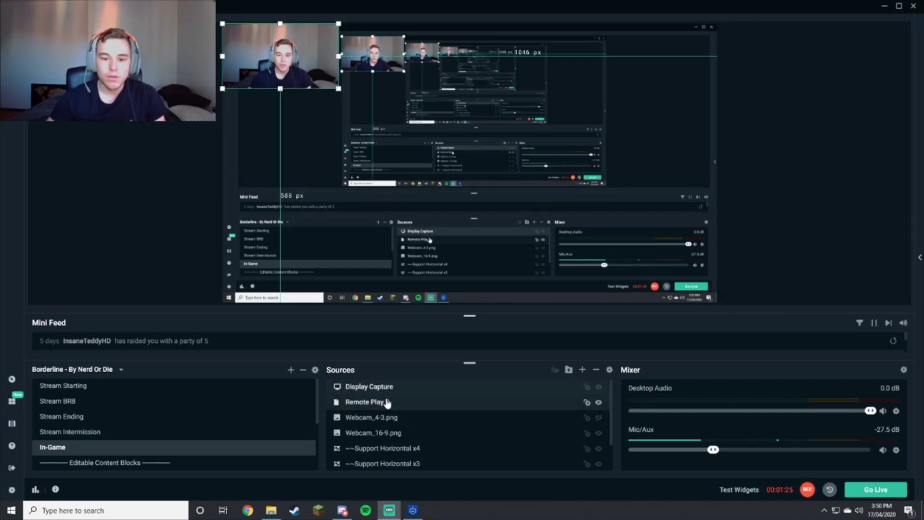
pyautogui.moveTo(398, 407); pyautogui.dragTo(388, 385)
pyautogui.click(388, 389)
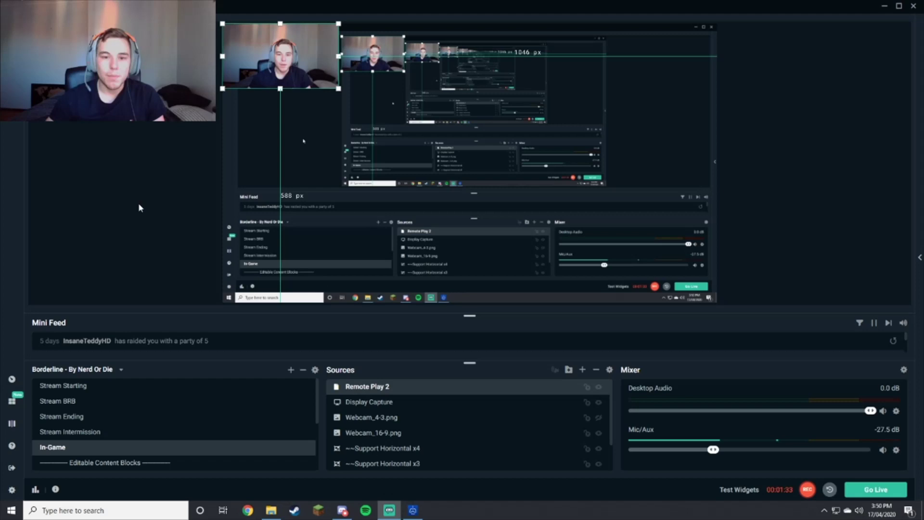
pyautogui.click(139, 208)
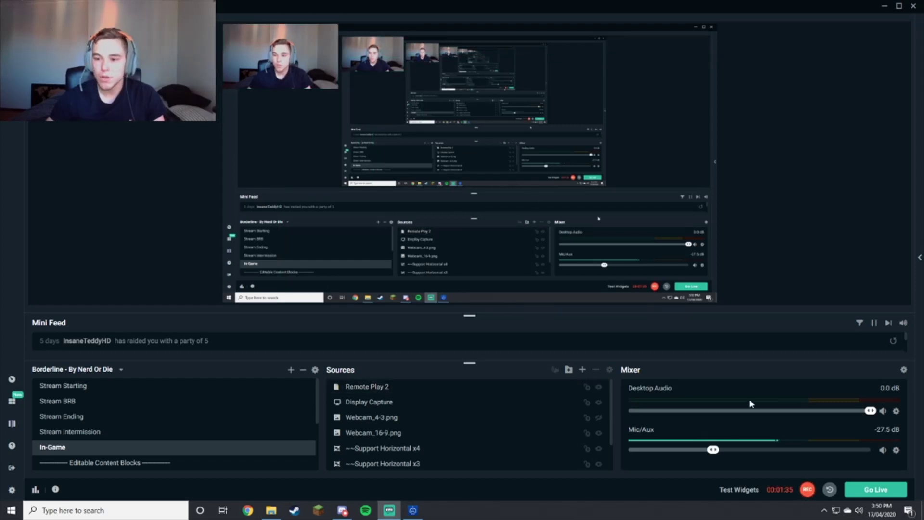